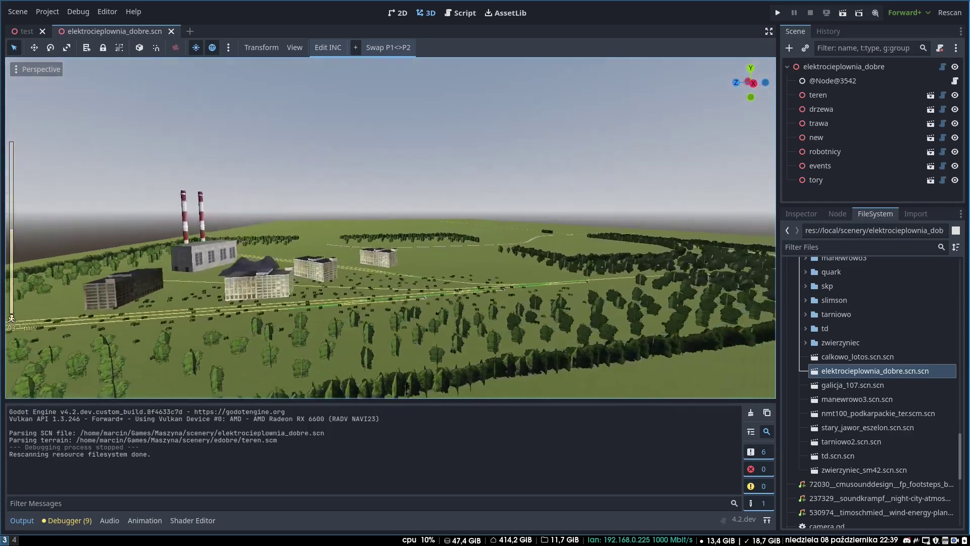
- Examine the track and road layout of the power-plant scene from an orthogonal top view
right_click_drag(672, 202, 524, 225)
key("KP_7")
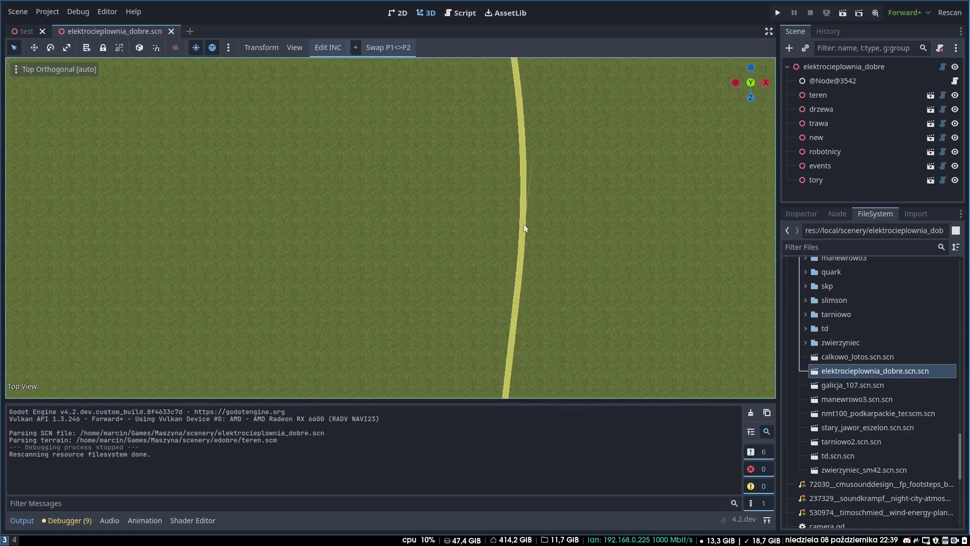
scroll(535, 235, "down", 10)
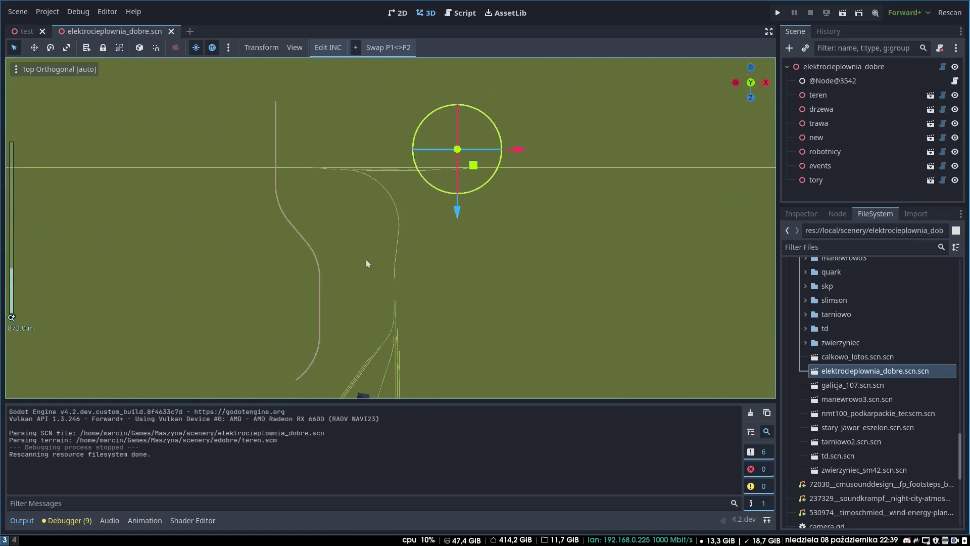
middle_click_drag(427, 132, 356, 151, "shift")
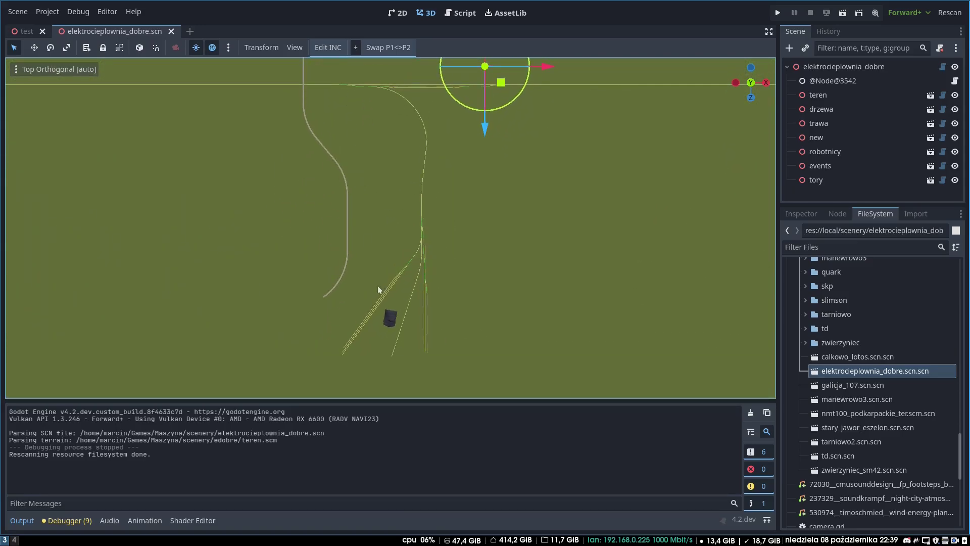
scroll(407, 343, "up", 4)
scroll(451, 152, "up", 4)
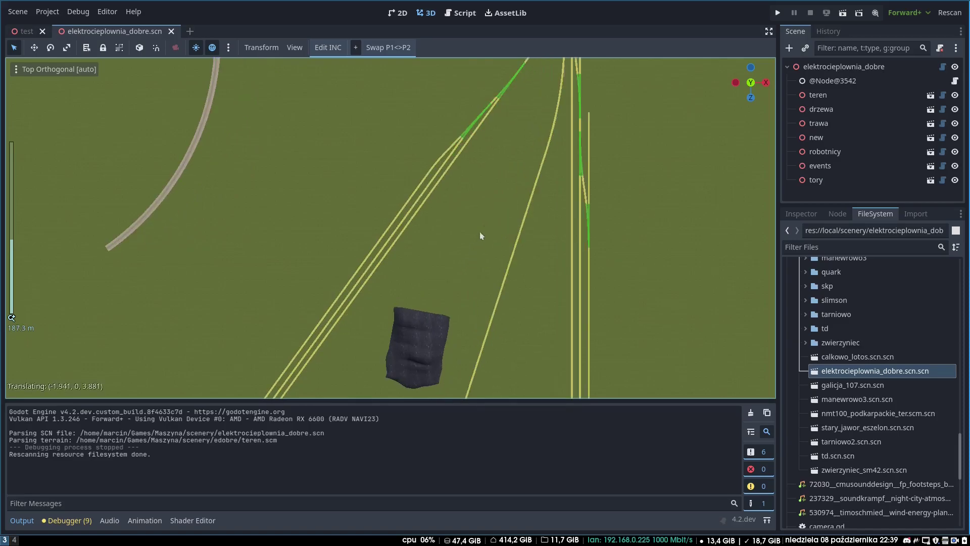
left_click_drag(286, 365, 286, 365)
middle_click_drag(439, 247, 526, 338, "shift")
scroll(468, 252, "up", 4)
scroll(469, 254, "down", 16)
scroll(469, 248, "down", 4)
scroll(373, 225, "up", 4)
scroll(372, 227, "up", 7)
middle_click_drag(465, 359, 444, 225, "shift")
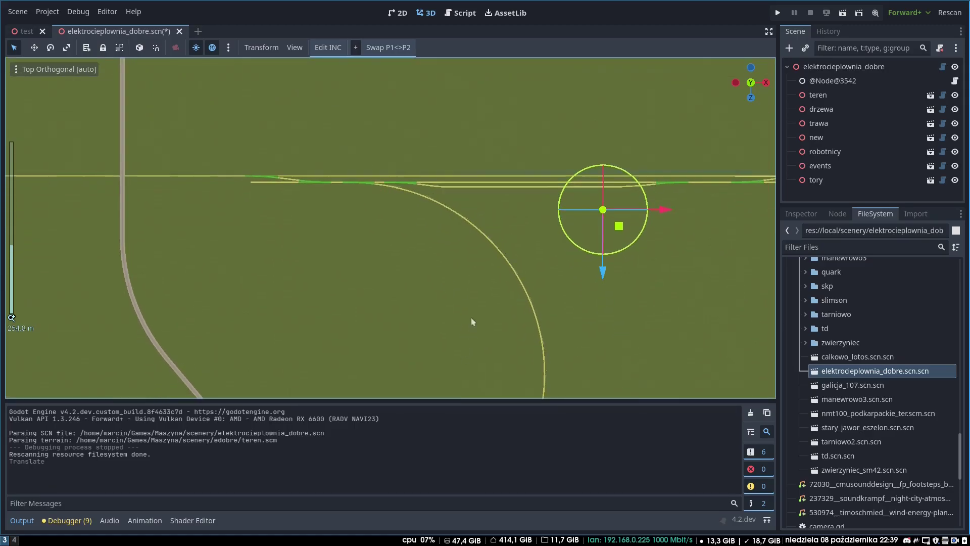
middle_click_drag(470, 338, 453, 264, "shift")
- Open the tory include for editing and select the last track segment ending beside the power plant
right_click_drag(451, 253, 437, 230)
key("w")
key("w")
key("a")
key("w")
right_click_drag(303, 247, 465, 320)
key("a")
key("w")
left_click(414, 314)
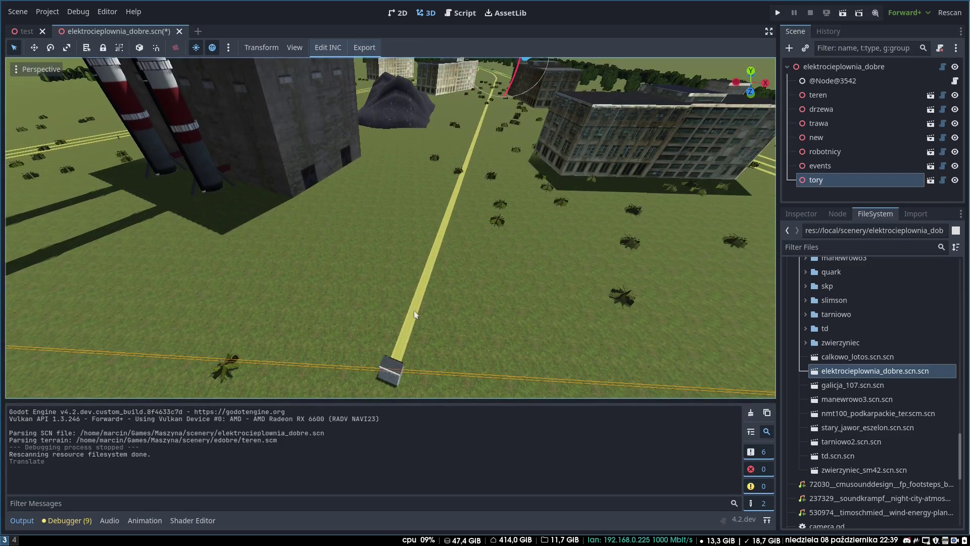
left_click(830, 182)
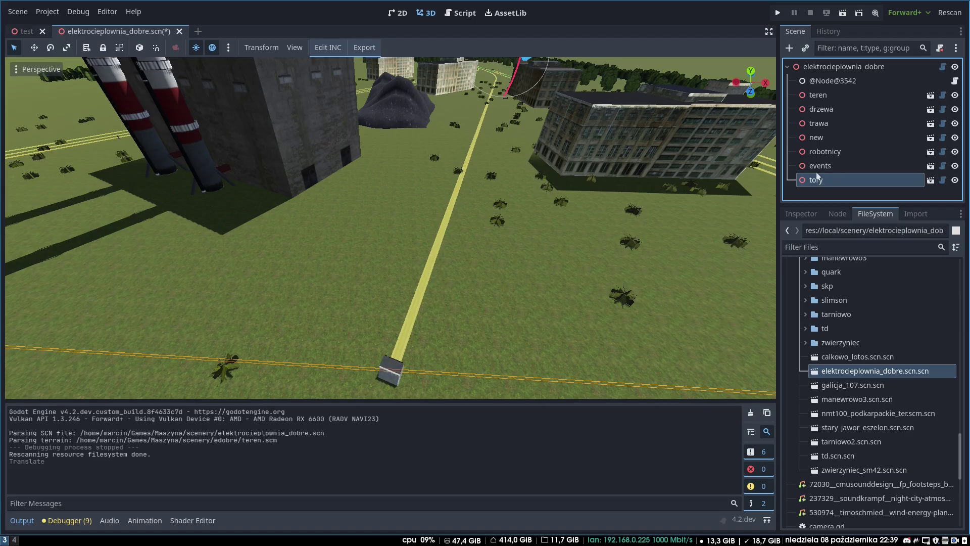
left_click(332, 48)
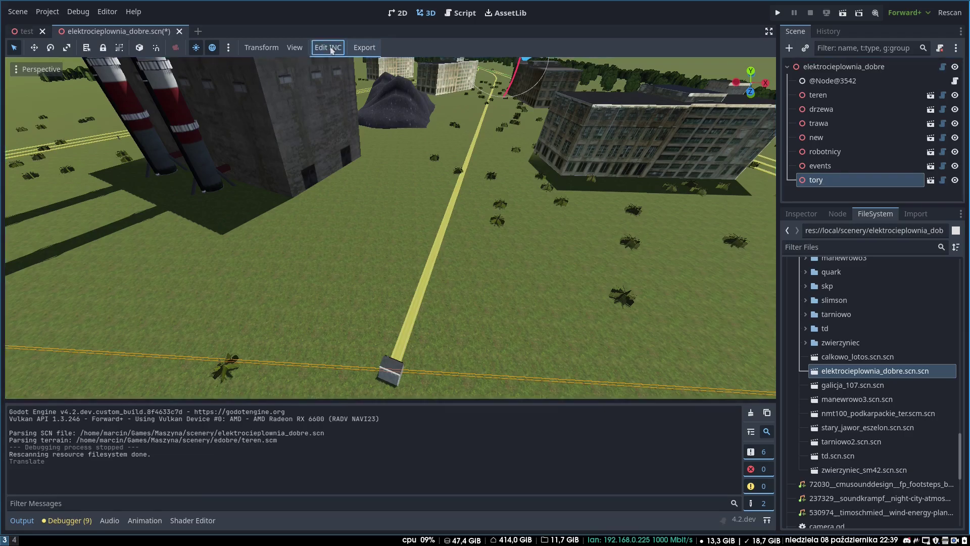
left_click(403, 342)
- Duplicate the last track segment and pull the copy past the track's end into a curve among the trees
right_click_drag(403, 342, 581, 346)
key("a")
key("w")
key("s")
mouse_move(394, 296)
right_mouse_down()
mouse_move(420, 303)
mouse_move(393, 296)
right_mouse_up()
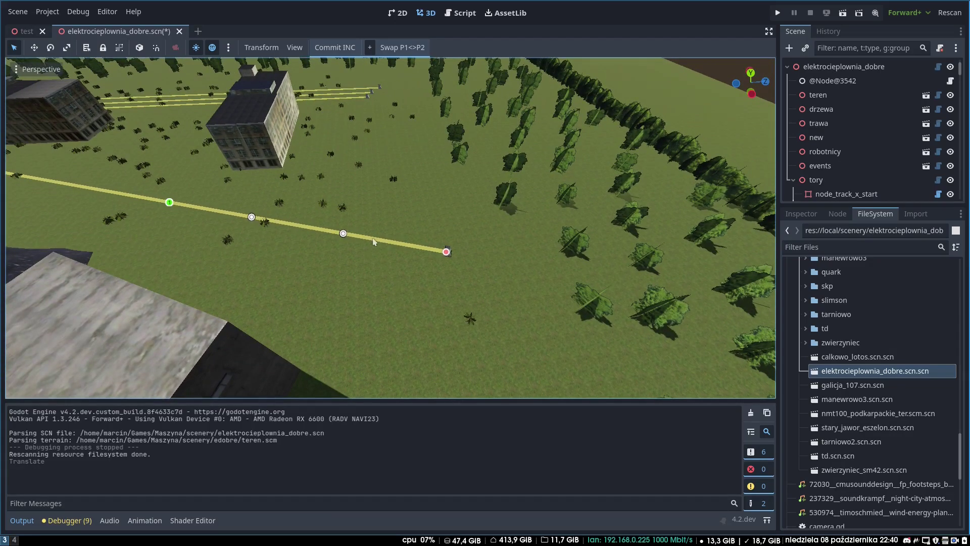
key("ctrl+d")
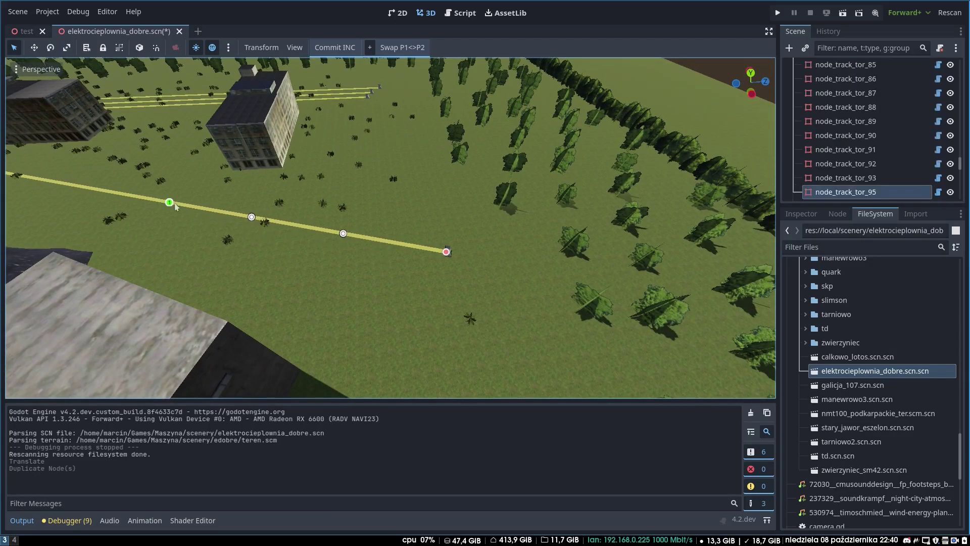
left_click_drag(170, 203, 485, 354)
left_click_drag(343, 235, 602, 273)
middle_click_drag(597, 269, 420, 307)
left_click_drag(446, 301, 629, 262)
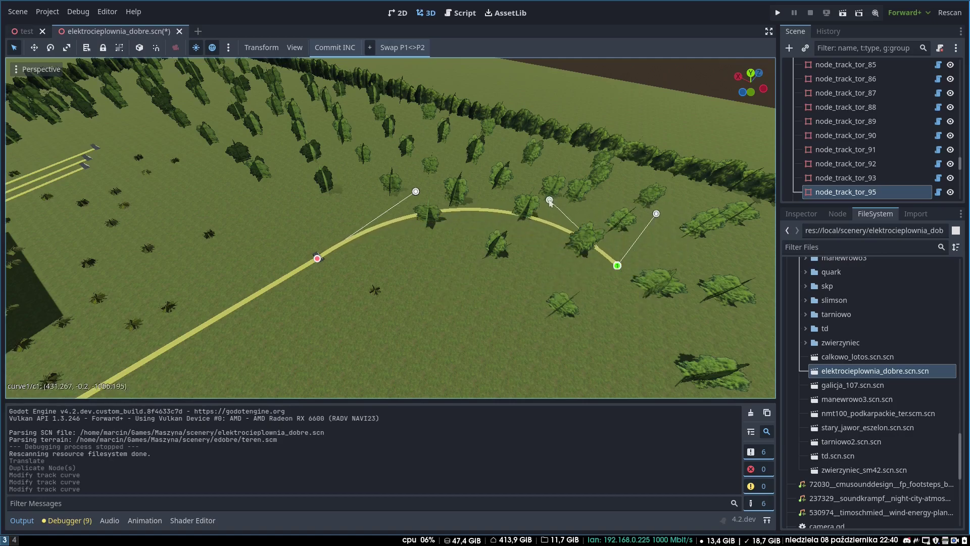
- Extend the new track curve's free end farther out and adjust its end handle to widen the bend
left_click_drag(550, 202, 566, 208)
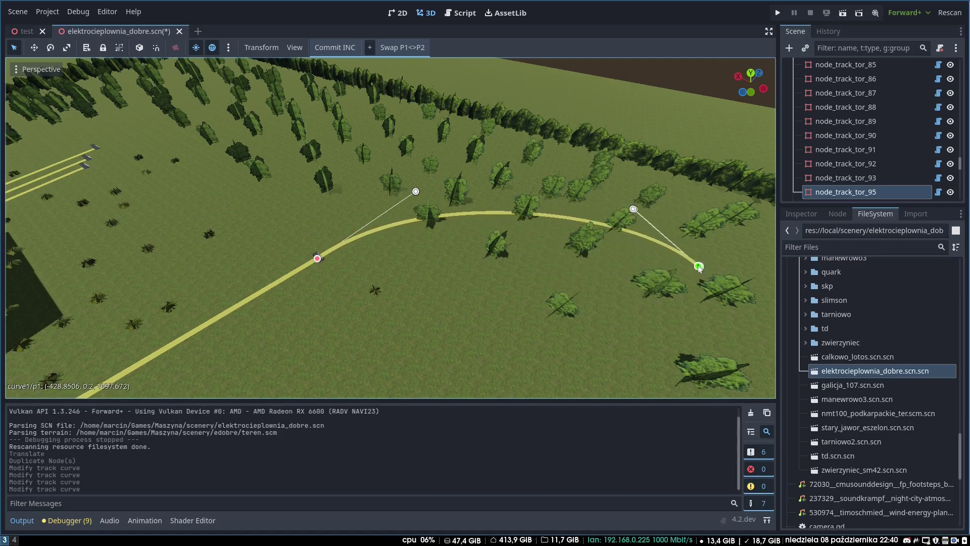
left_click_drag(699, 267, 708, 265)
left_click_drag(633, 214, 631, 210)
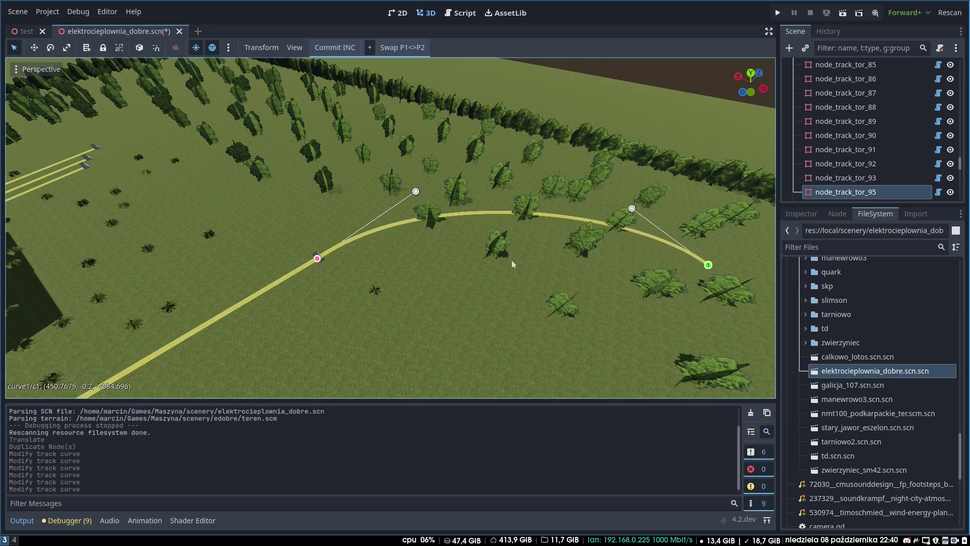
- Swap the new track segment's endpoints and line up its start handle with the existing straight track
right_click_drag(513, 263, 512, 264)
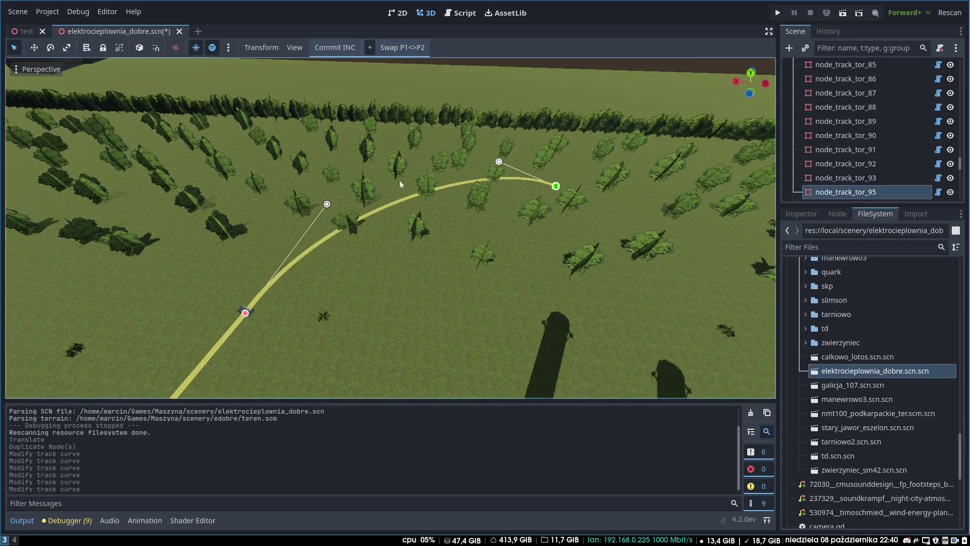
left_click(392, 241)
left_click(386, 209)
right_click_drag(348, 280, 371, 278)
key("w")
key("a")
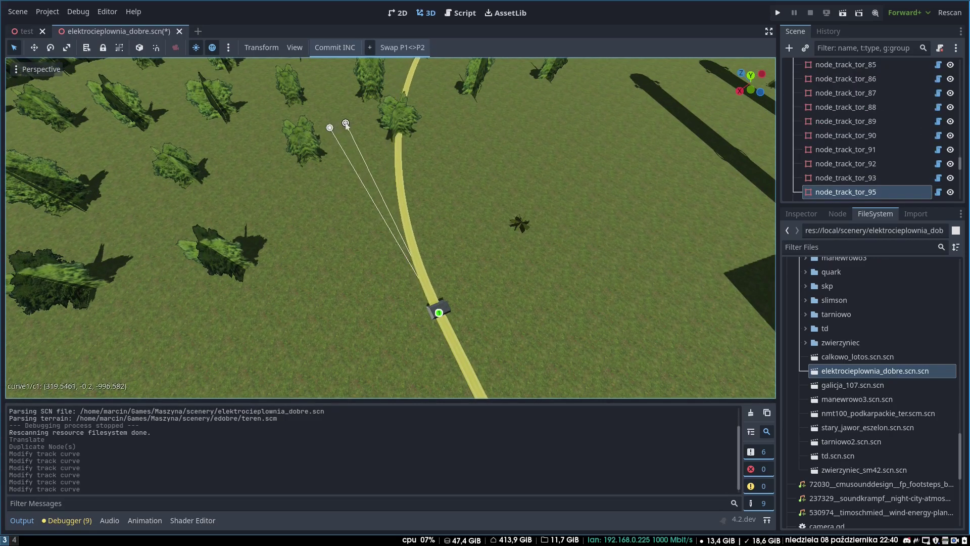
left_click_drag(341, 130, 338, 129)
- Refine the new track curve by repositioning its free end and that end's handle
right_click_drag(338, 128, 343, 152)
key("w")
key("a")
key("s")
key("w")
key("e")
key("q")
key("d")
key("a")
key("s")
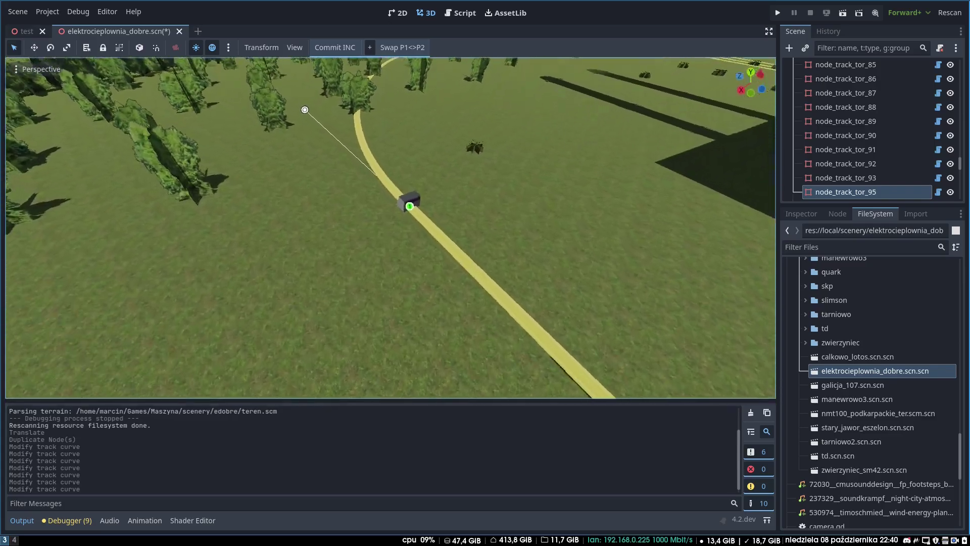
middle_click_drag(304, 111, 301, 85)
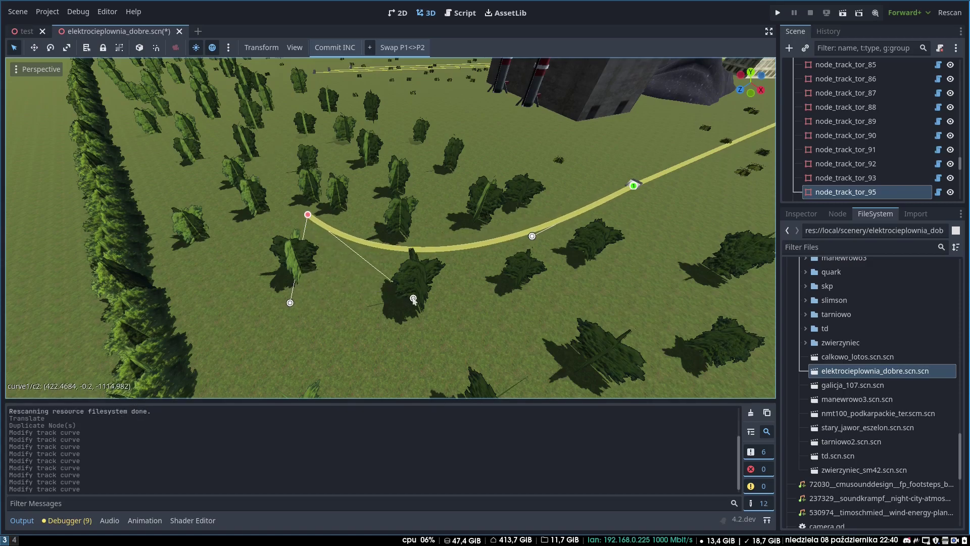
left_click_drag(299, 223, 299, 224)
- Realign the curve's start handle at the junction so it continues the straight track smoothly
key("d")
right_click_drag(299, 223, 111, 273)
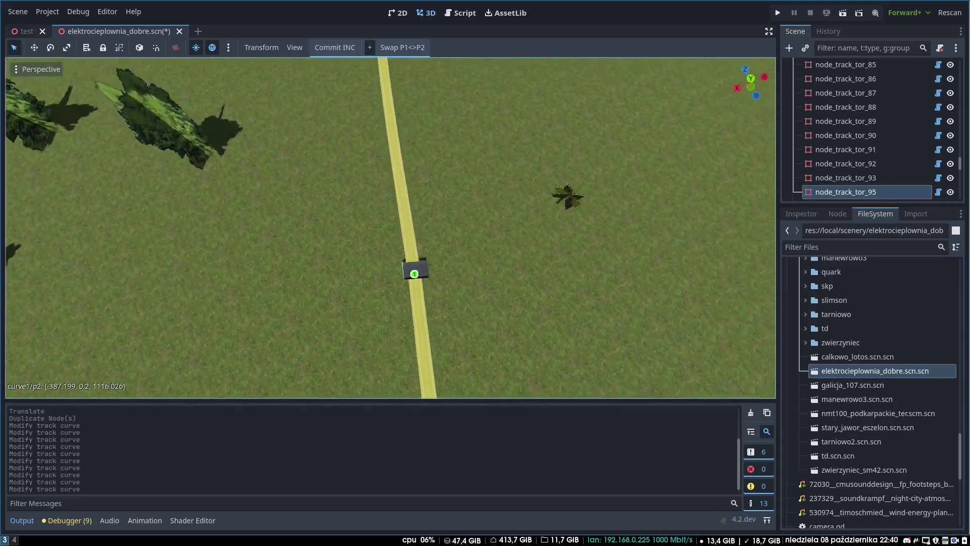
right_click_drag(347, 156, 348, 148)
key("s")
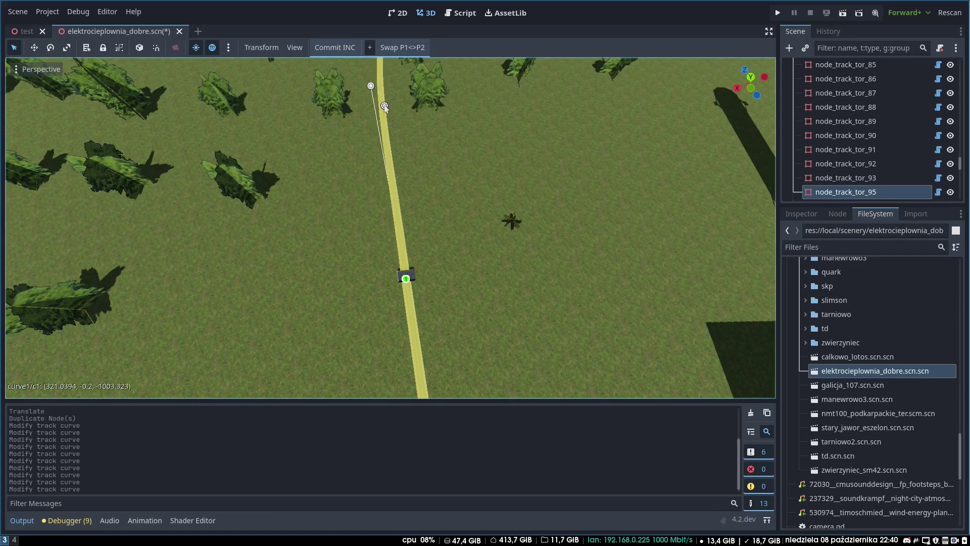
left_click_drag(385, 108, 384, 108)
- Duplicate the curved track segment and stretch the copy from its free end onward alongside the tree line
right_click_drag(385, 108, 371, 163)
key("a")
key("w")
key("s")
key("s")
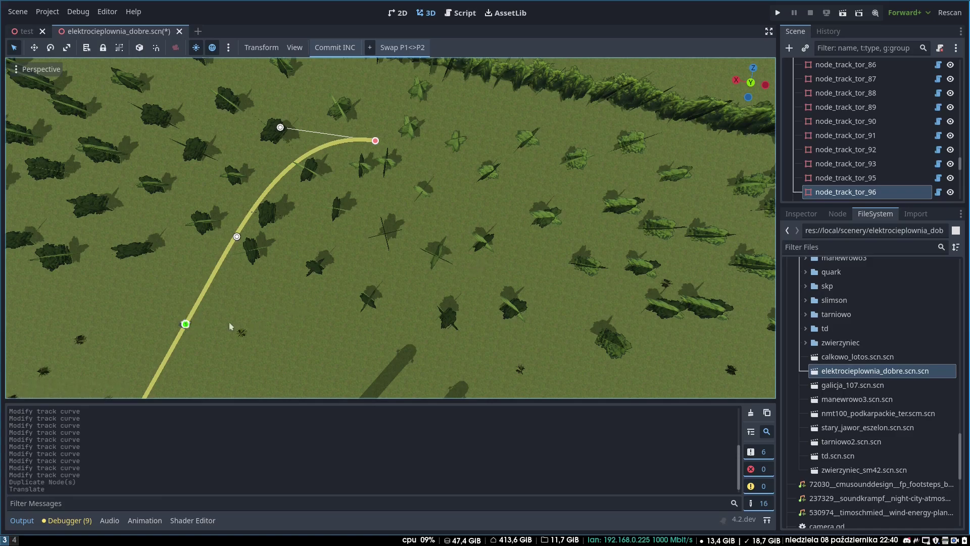
left_click_drag(247, 302, 427, 280)
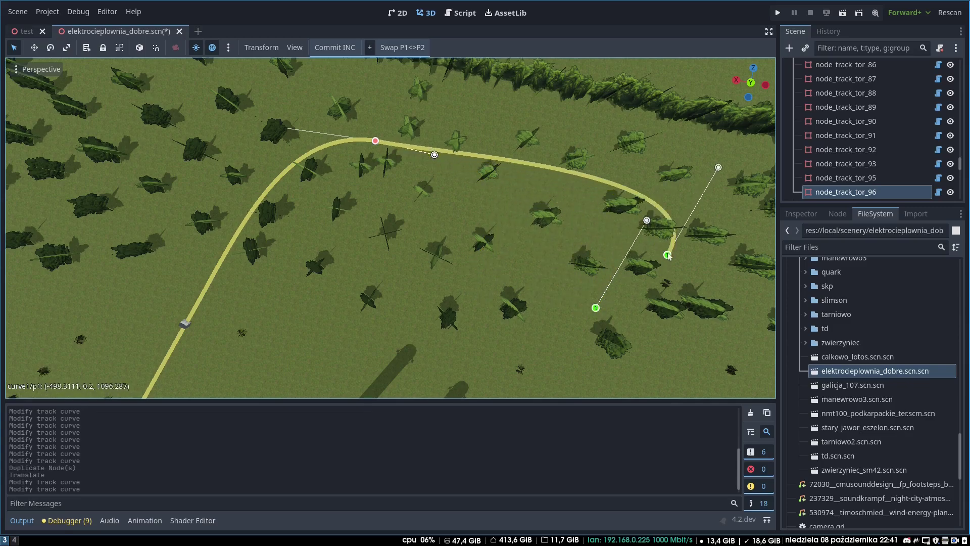
left_click_drag(730, 268, 748, 275)
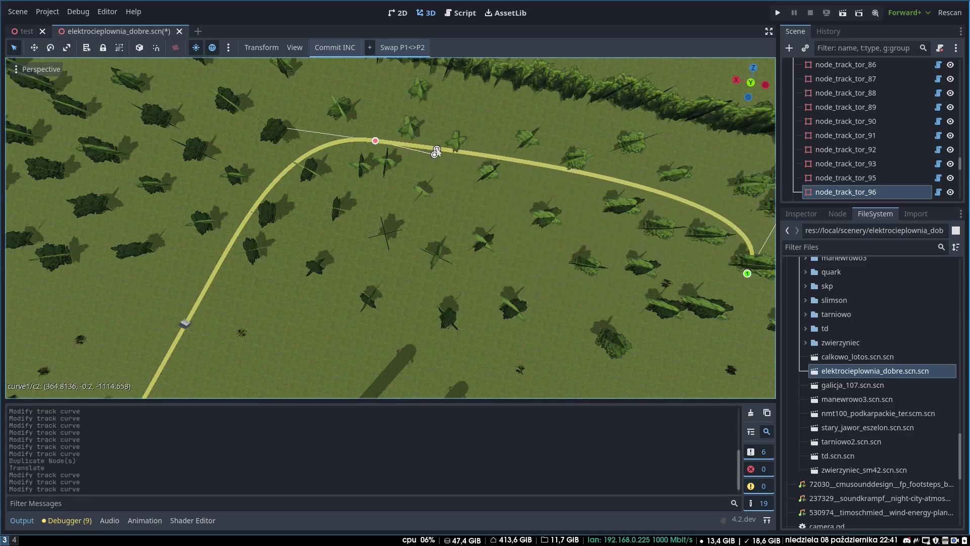
- Shape the second new track segment into a gentle bend by moving its free end and that end's handle
right_click_drag(708, 222, 732, 224)
key("d")
right_click_drag(699, 148, 690, 148)
left_click_drag(700, 148, 615, 153)
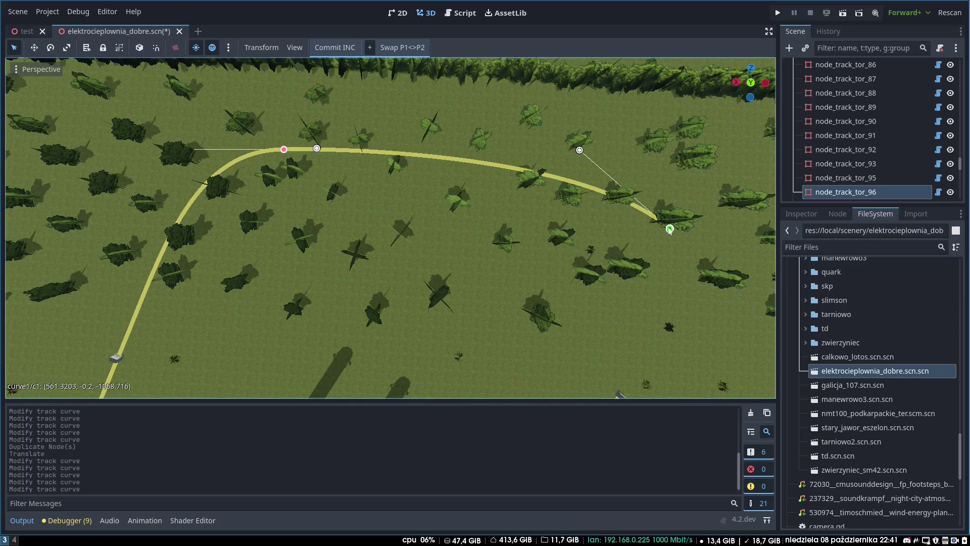
left_click_drag(669, 229, 702, 211)
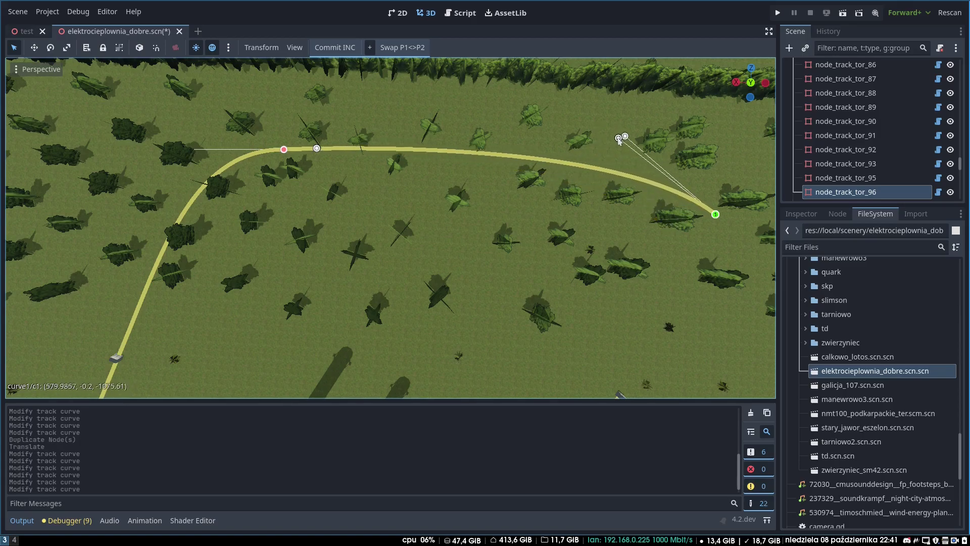
left_click_drag(610, 148, 611, 147)
- Adjust the second track segment's handles so it joins the first curve smoothly and bends evenly
right_click_drag(610, 147, 773, 101)
key("w")
key("a")
middle_click_drag(455, 222, 357, 137)
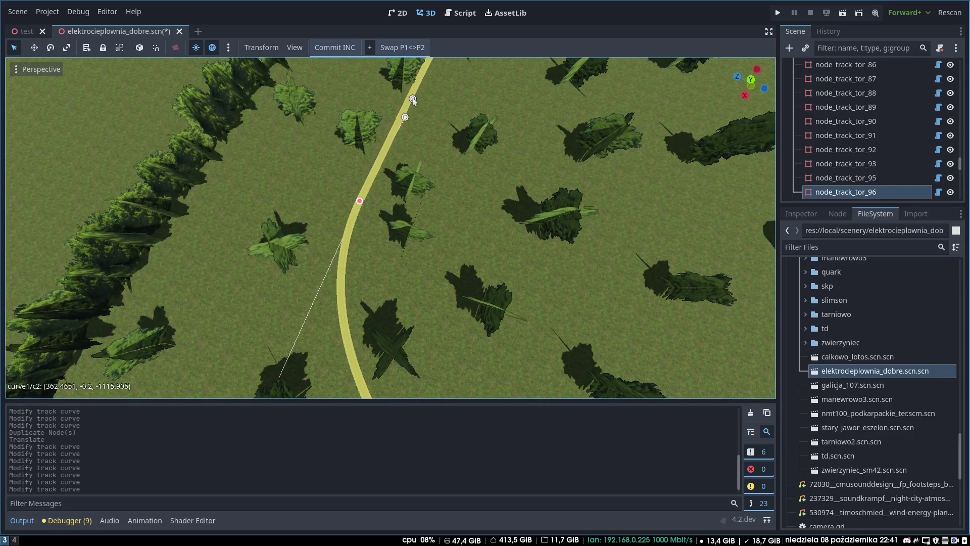
middle_click_drag(413, 98, 410, 112)
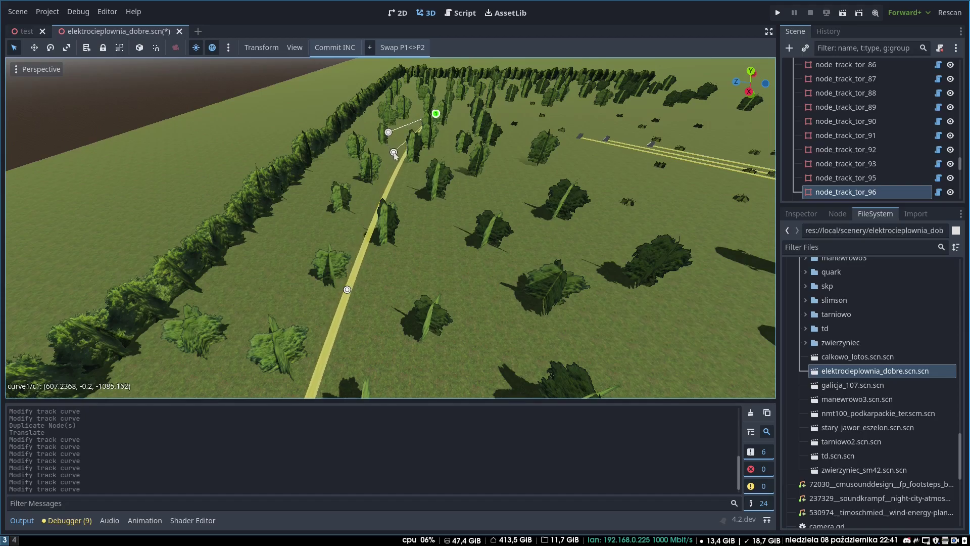
- Duplicate the last road segment and pull the copy's end out from the road's end toward the trees
right_click_drag(425, 154, 730, 177)
key("w")
key("w")
key("w")
key("s")
scroll(712, 161, "up", 2)
key("w")
key("w")
key("s")
key("w")
right_click_drag(273, 304, 315, 193)
key("w")
left_click(431, 231)
right_click_drag(430, 232, 439, 257)
right_click_drag(342, 263, 364, 261)
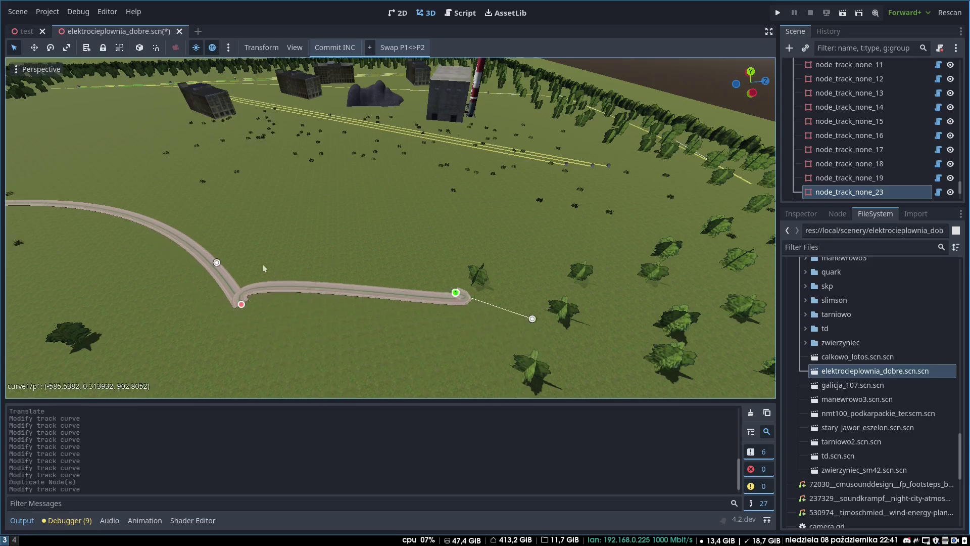
- Extend the new road segment toward the new track and pull its handles out to form a wide arc
left_click_drag(305, 410, 312, 406)
right_click_drag(363, 289, 420, 289)
left_click_drag(458, 267, 486, 129)
right_click_drag(422, 152, 419, 192)
left_click_drag(302, 326, 883, 502)
right_click_drag(581, 303, 485, 391)
key("s")
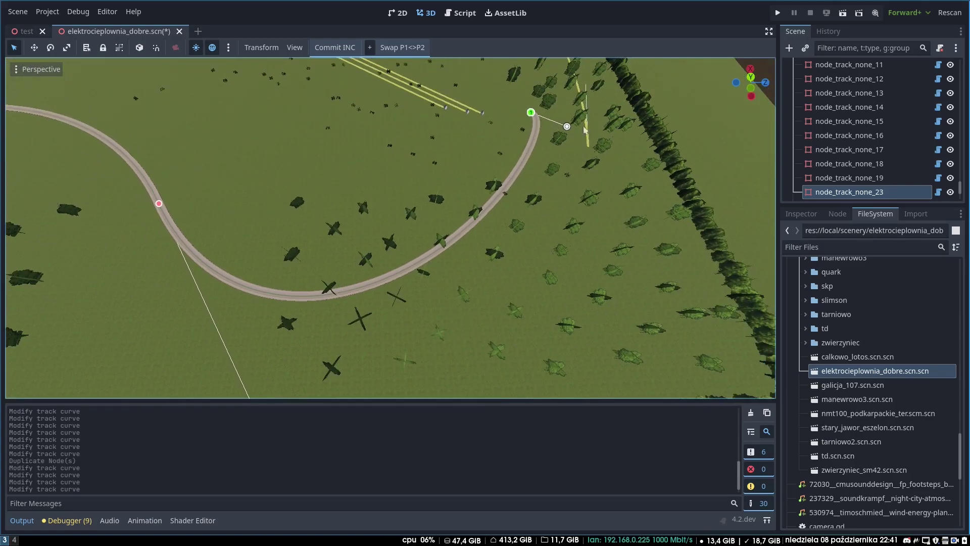
left_click_drag(567, 127, 594, 317)
- Duplicate the road arc and extend the copy across the straight track toward the building beyond the power plant
right_click_drag(594, 317, 434, 331)
key("d")
middle_click_drag(354, 321, 507, 223)
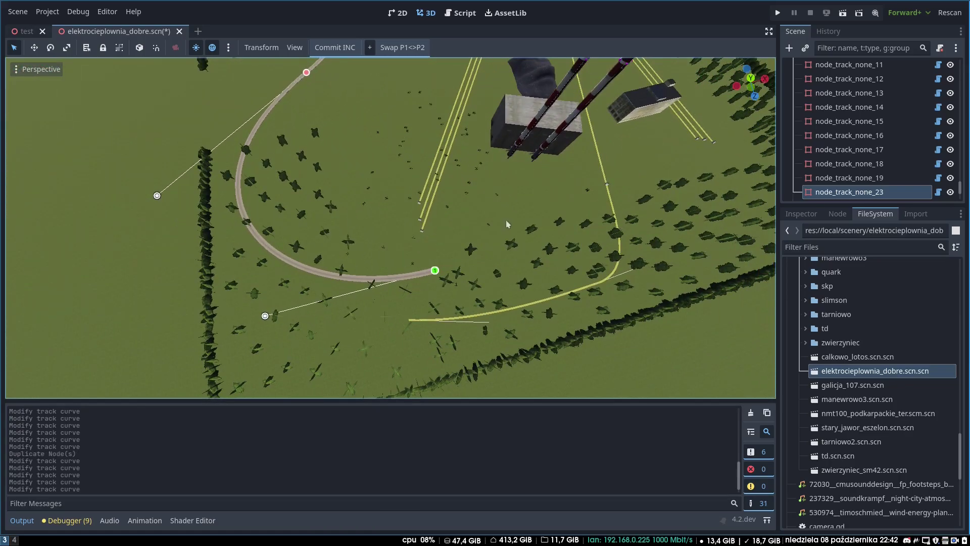
left_click_drag(306, 73, 387, 153)
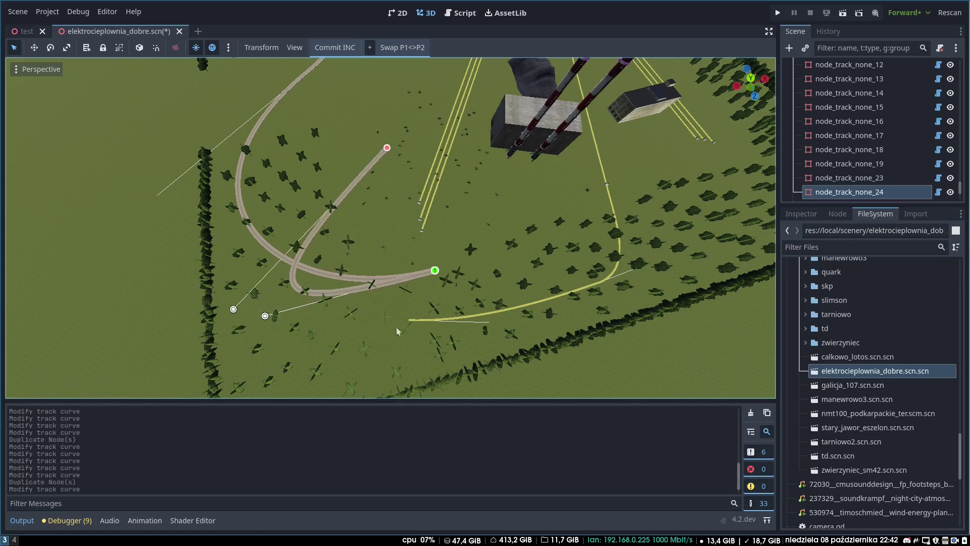
left_click_drag(387, 148, 585, 196)
left_click_drag(265, 317, 509, 211)
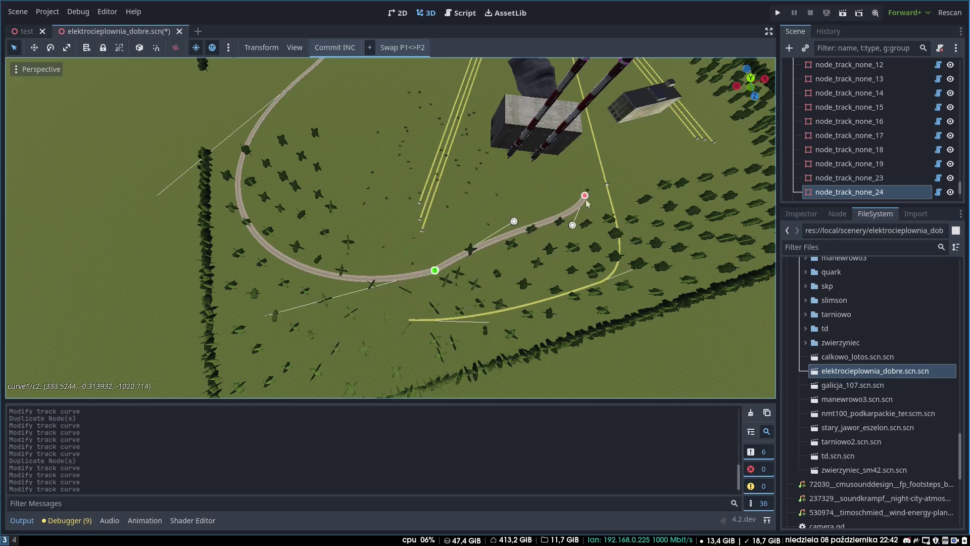
left_click_drag(720, 140, 703, 93)
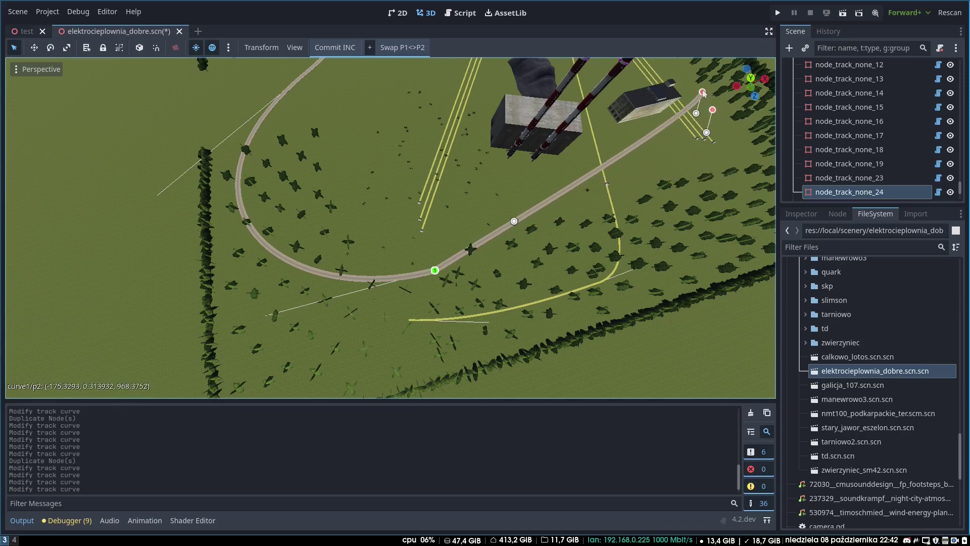
- Adjust the second road segment's handles to make a broad curve that flows smoothly out of the first arc
left_click_drag(514, 222, 596, 227)
right_click_drag(595, 227, 535, 270)
key("w")
key("d")
left_click_drag(412, 280, 201, 297)
right_click_drag(200, 297, 164, 276)
key("w")
key("s")
right_click_drag(394, 293, 185, 281)
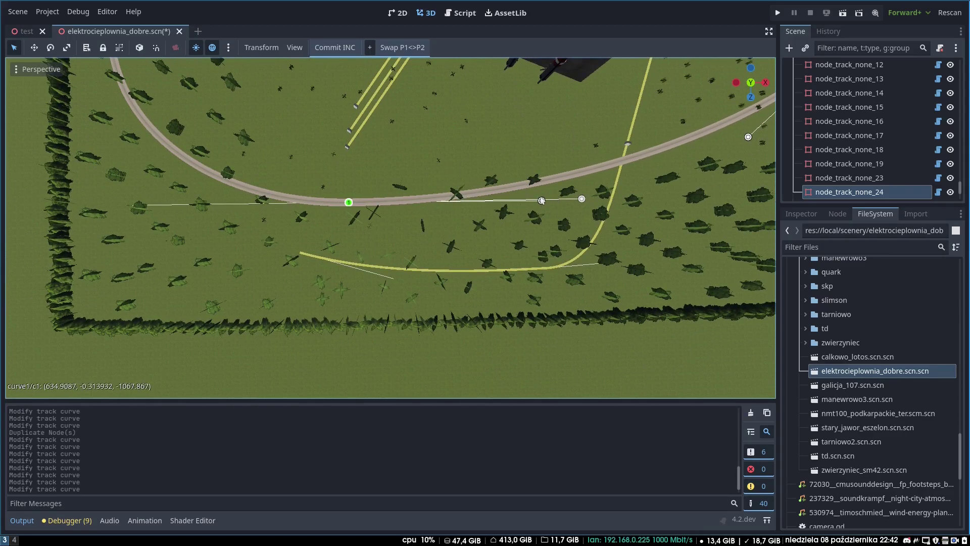
right_click_drag(588, 205, 645, 147)
- Examine the start and end points of the existing road segments leading into the new road arc
right_click_drag(596, 253, 582, 197)
key("w")
right_click_drag(456, 174, 288, 167)
left_click(171, 150)
right_click_drag(186, 176, 199, 183)
middle_click_drag(280, 256, 171, 191)
left_click(221, 161)
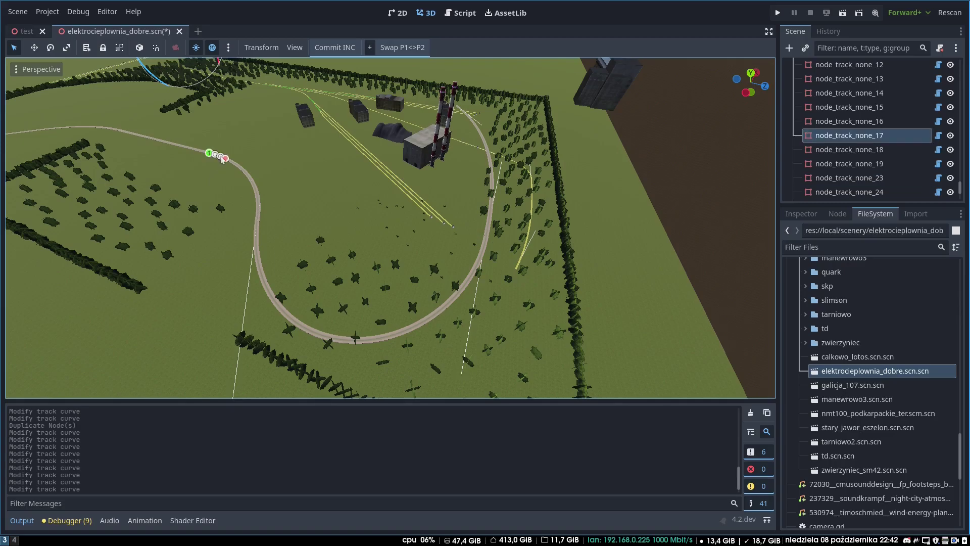
left_click(259, 202)
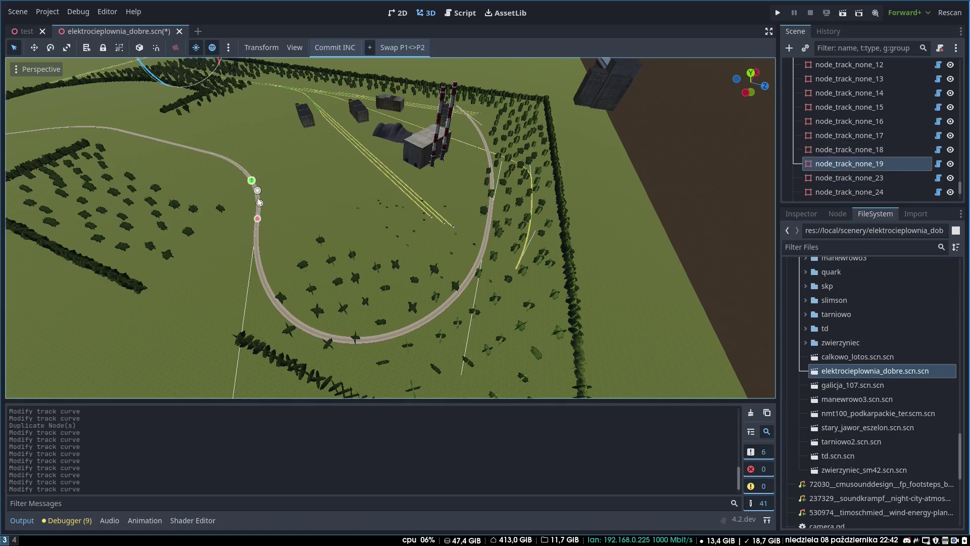
- Swap the start and end points of the first large road arc to match the direction of its neighbouring segments
left_click(256, 238)
left_click(258, 209)
left_click(258, 244)
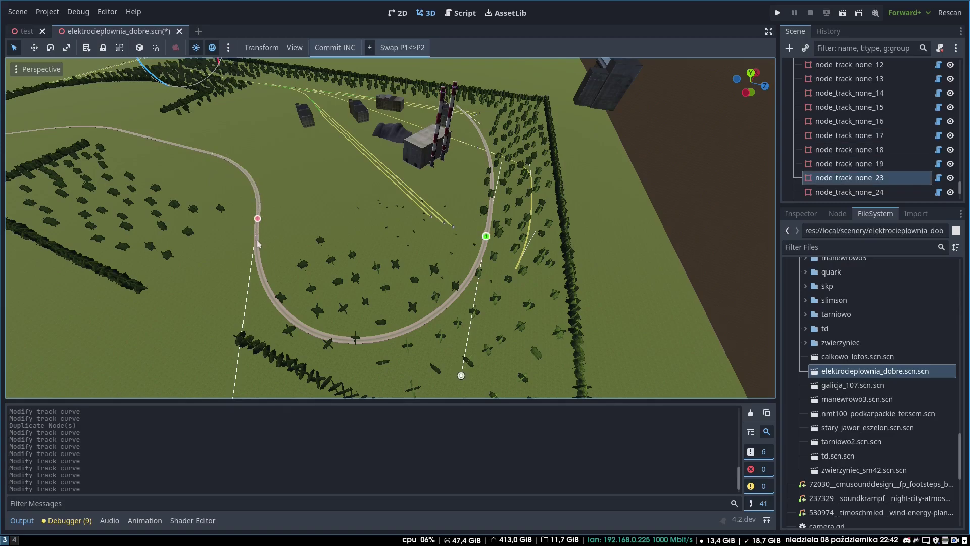
left_click(393, 48)
key("w")
right_click_drag(480, 280, 484, 269)
key("d")
left_click(524, 255)
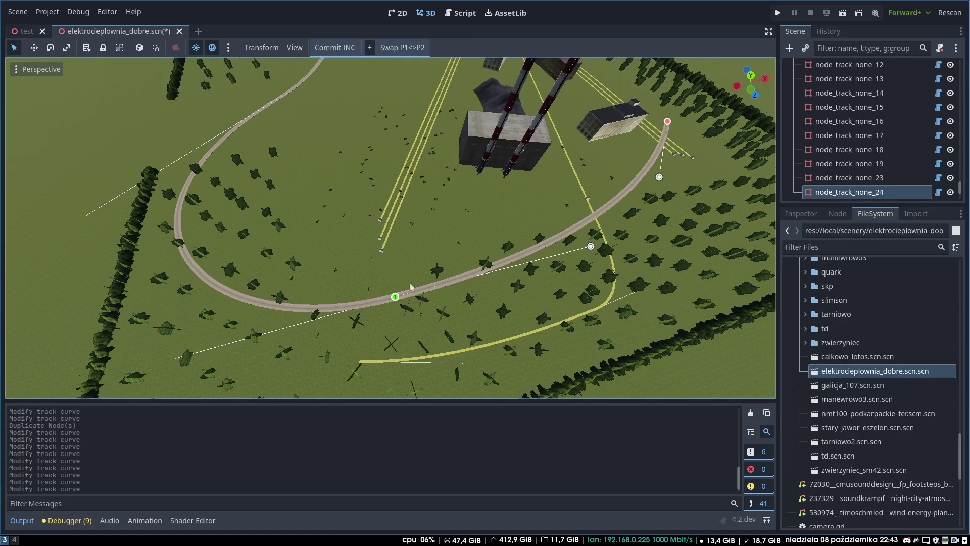
left_click(296, 310)
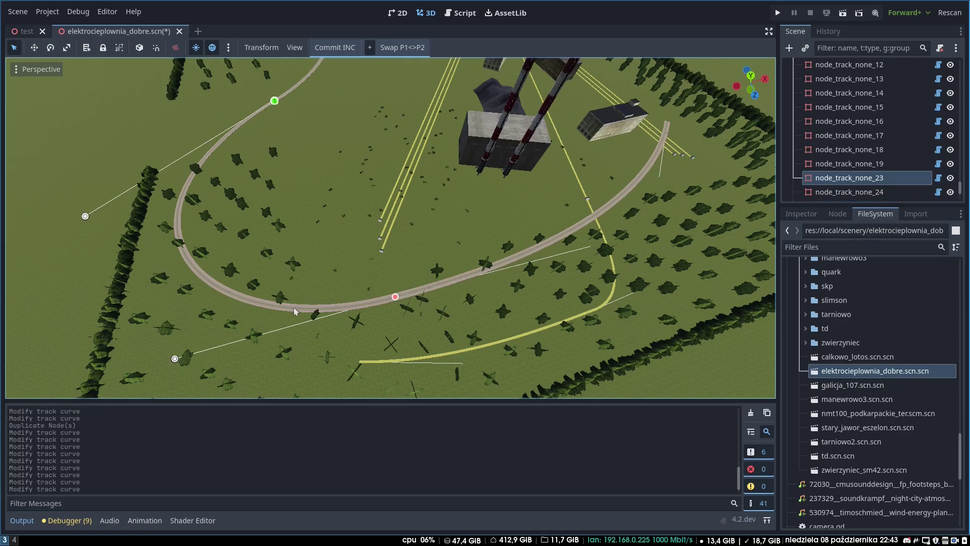
- Swap P1 and P2 of the last new railway segment among the trees to match the preceding track's direction, and save the scene
left_click(560, 239)
right_click_drag(560, 239, 507, 251)
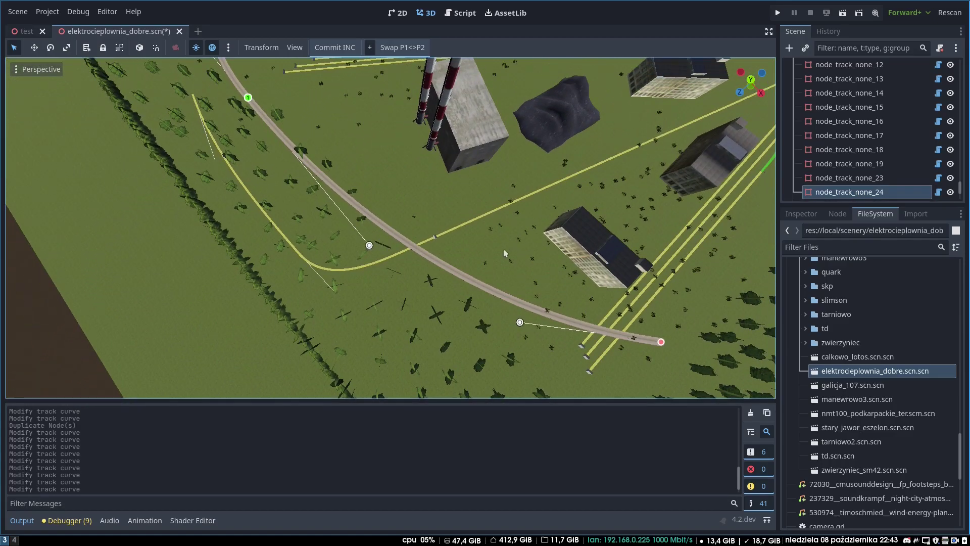
left_click(394, 259)
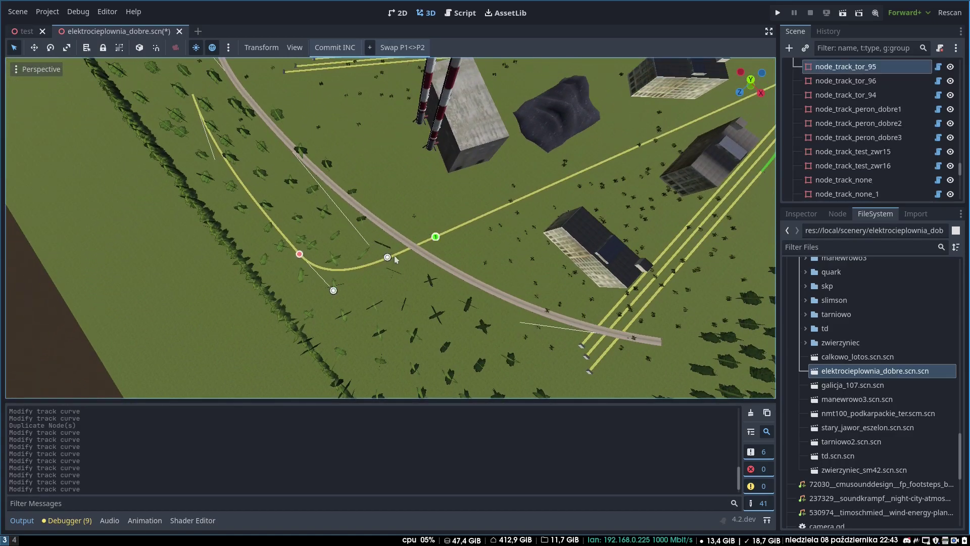
left_click(501, 210)
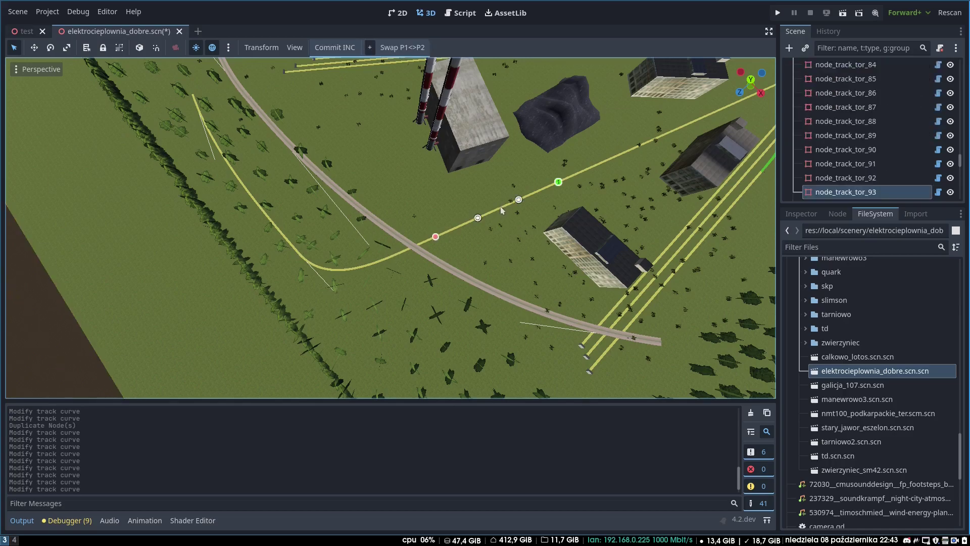
left_click(332, 271)
left_click(295, 250)
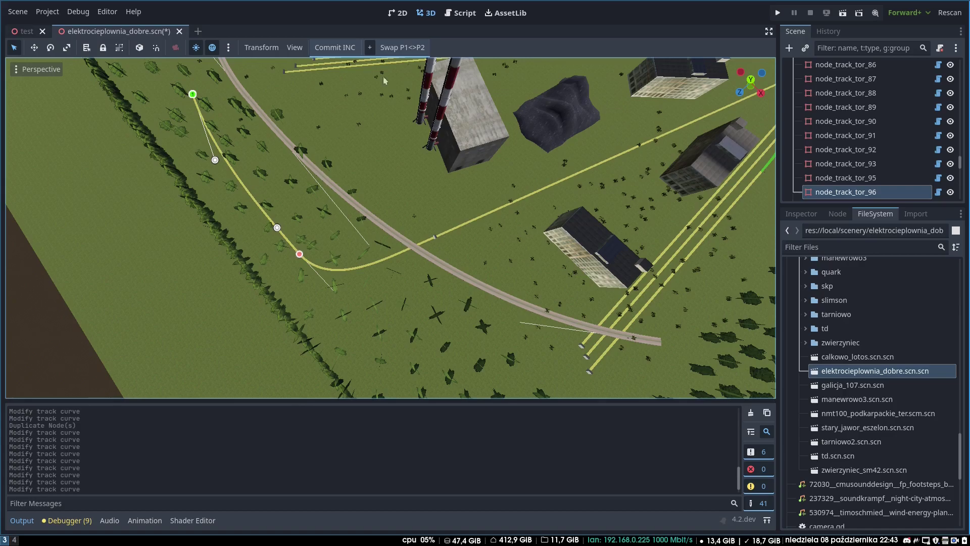
left_click(299, 255)
mouse_move(196, 96)
right_mouse_down()
mouse_move(96, 86)
mouse_move(288, 81)
mouse_move(193, 95)
right_mouse_up()
key("ctrl+s")
- Commit the edited track include to the scenery and export the tory node
right_click_drag(352, 233, 352, 234)
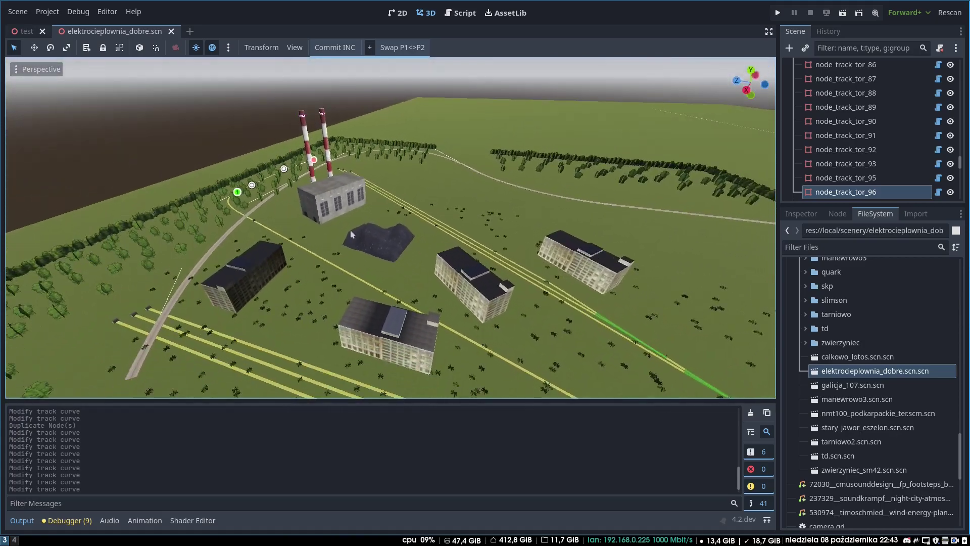
left_click(343, 49)
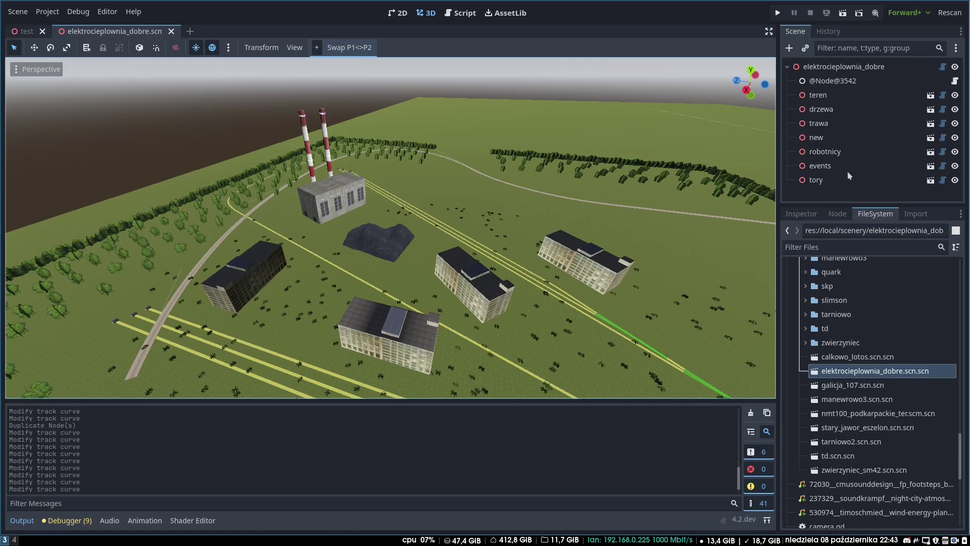
left_click(830, 181)
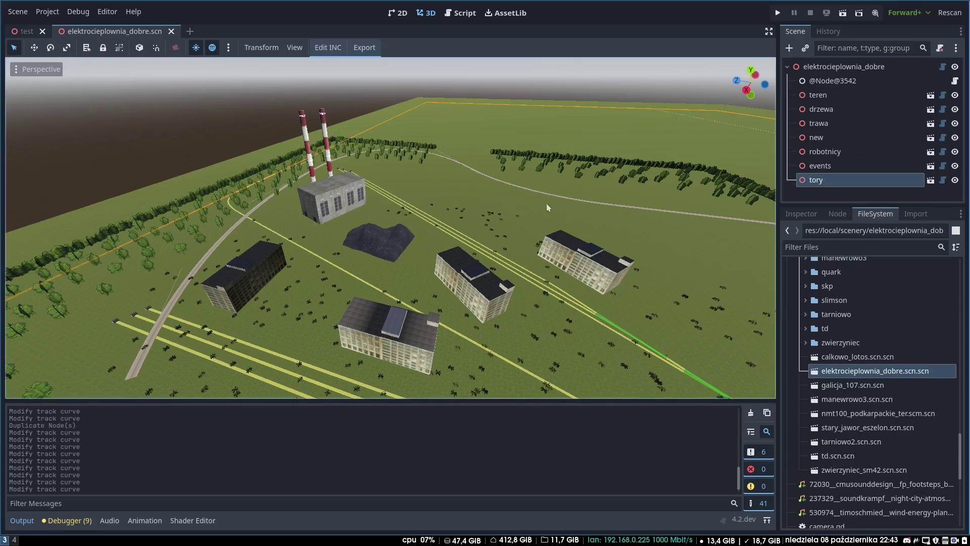
left_click(364, 48)
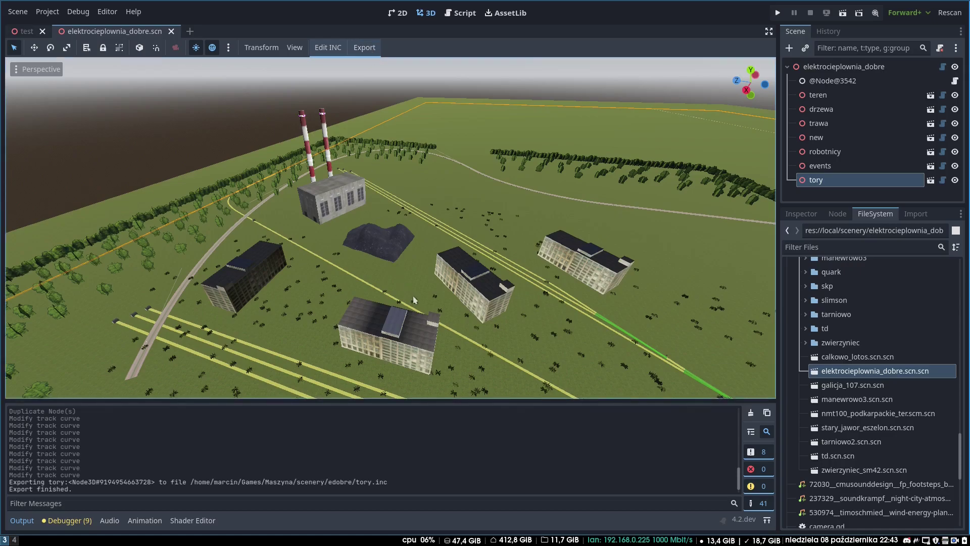
- Switch to the terminal, rerun the simulator launch script and start scenery 30 with vehicle 1, SM42-907
key("super+4")
key("Up")
key("Return")
type("30")
key("Return")
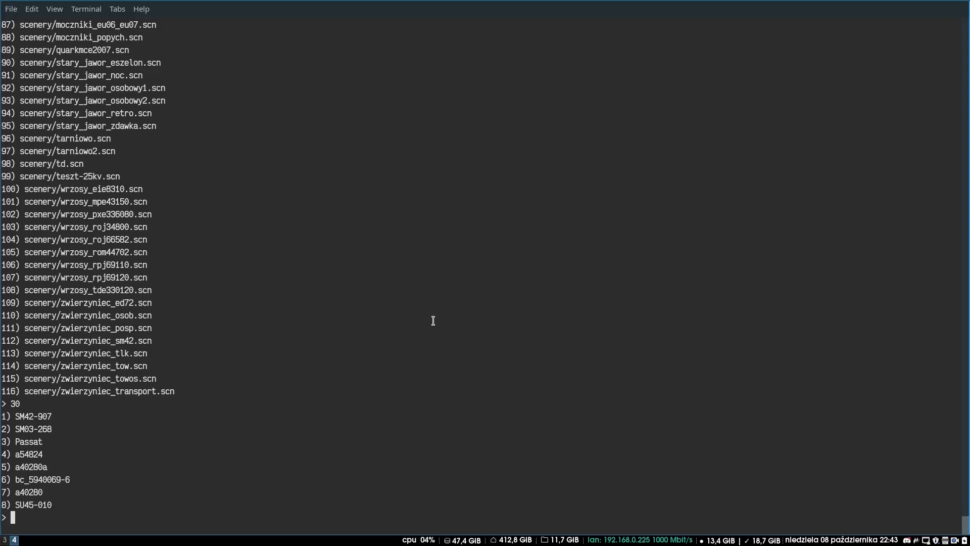
type("1")
key("Return")
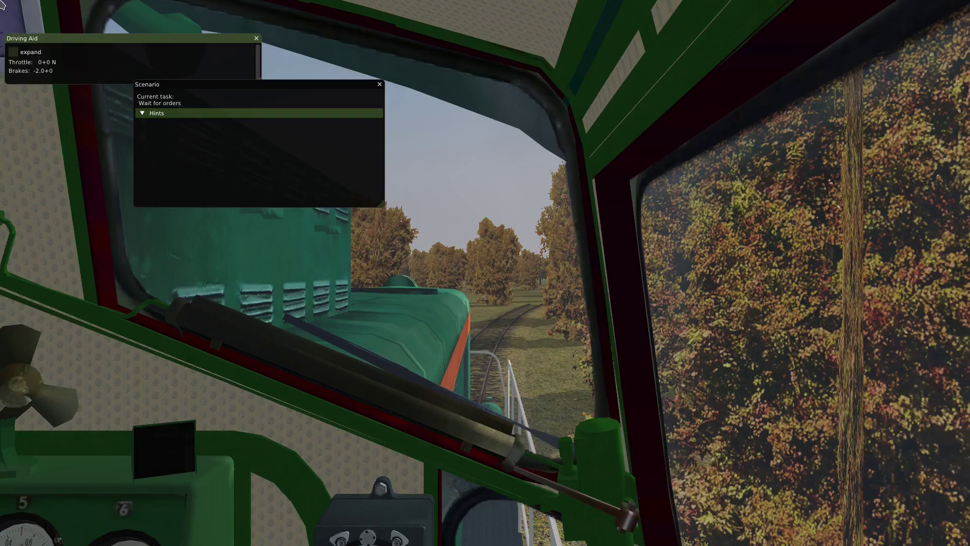
- Examine the new track curve and the road from outside the locomotive, and return to the cab
left_click(214, 197)
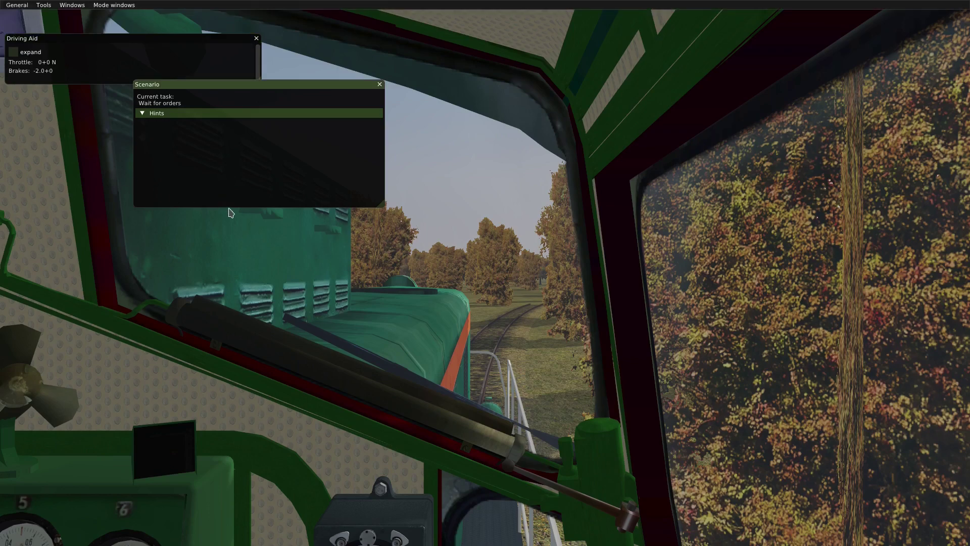
key("F4")
right_click_drag(249, 233, 134, 310)
key("Up")
key("F3")
key("Page_Up")
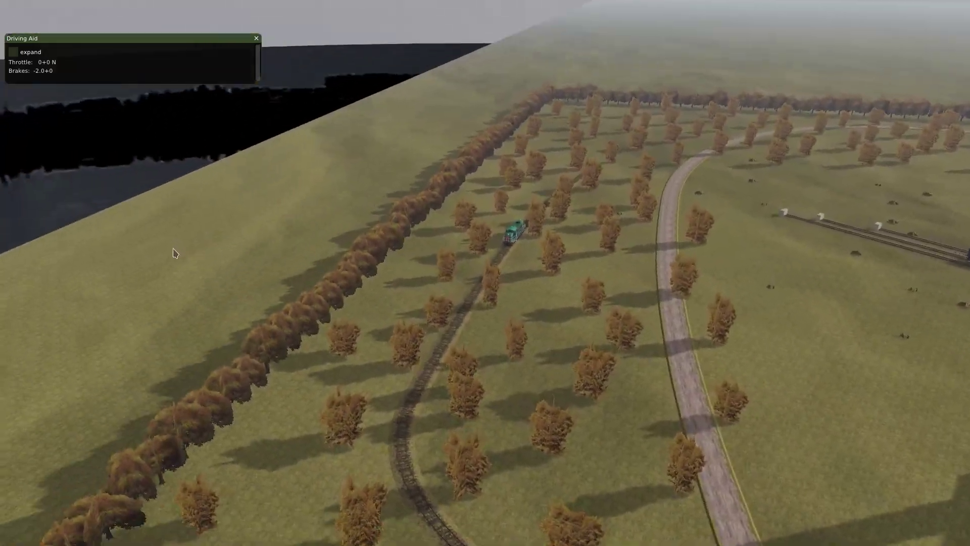
key("Up")
right_click_drag(173, 248, 185, 252)
key("F4")
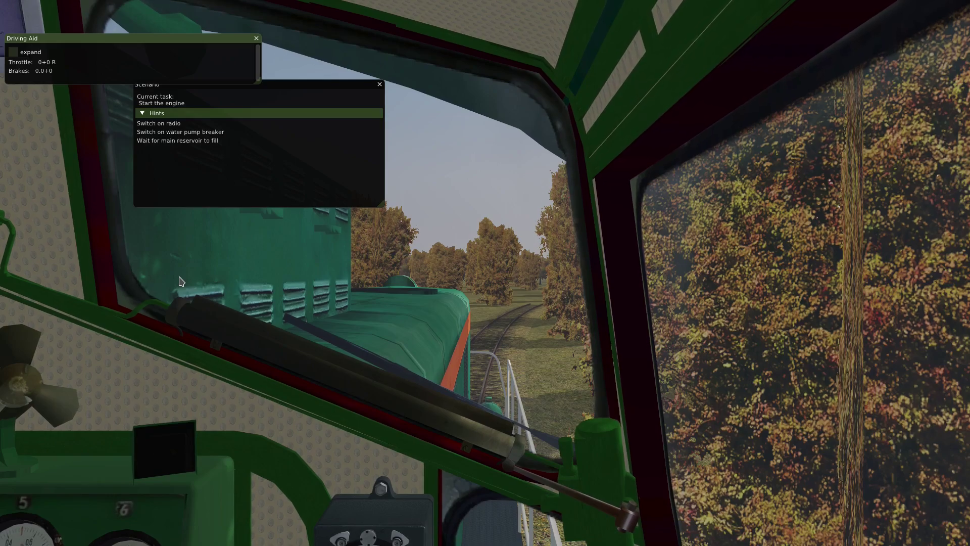
- Look out of the cab's side window along the track ahead and close the Scenario window
key("KP_Add")
right_click_drag(202, 363, 398, 349)
key("Left")
left_click(380, 85)
left_click(380, 84)
- Raise the locomotive's throttle to position 11 while watching the track ahead
key("KP_Add")
right_click_drag(384, 101, 402, 186)
key("KP_Add")
key("KP_Add")
key("KP_Add")
key("KP_Add")
key("KP_Add")
key("KP_Add")
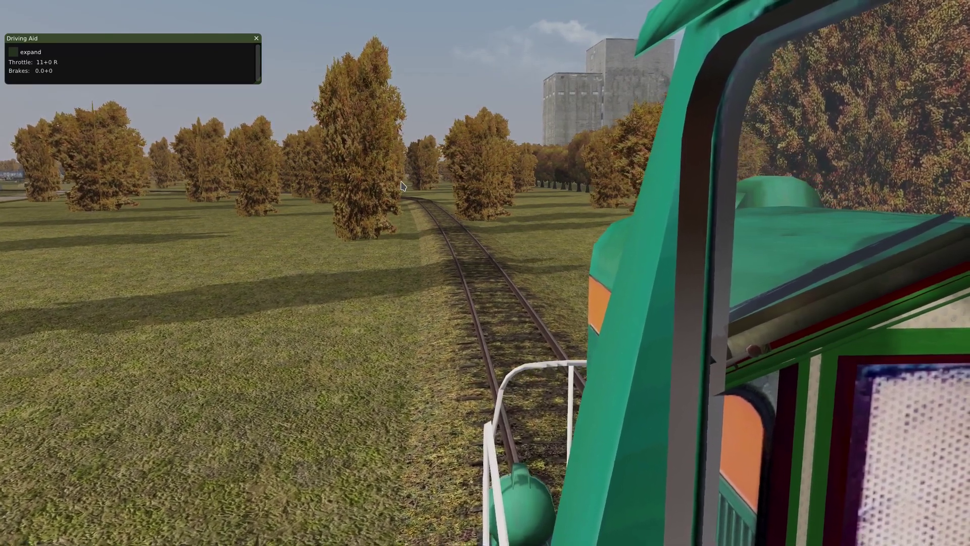